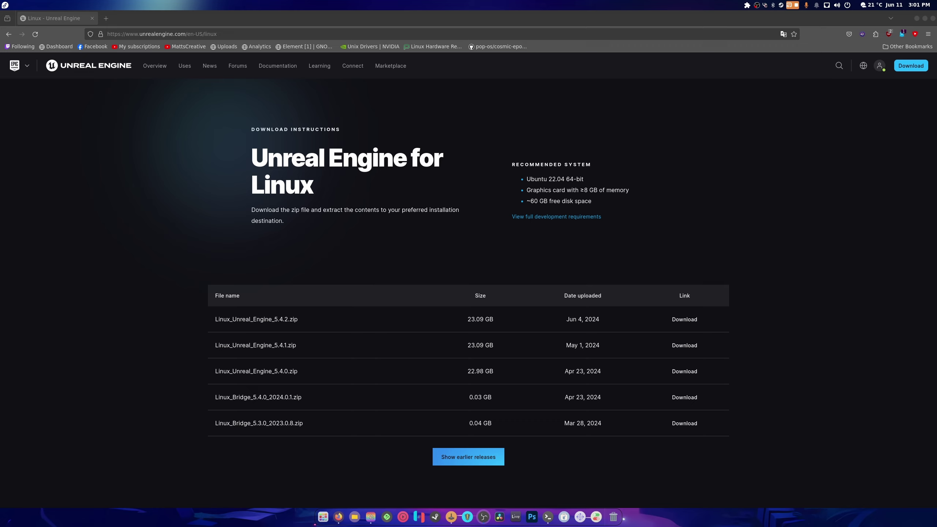
- Request Linux_Unreal_Engine_5.4.2.zip from its Download row, bringing up the popup permission prompt
mouse_move(880, 68)
- Allow the blocked popup so Linux_Unreal_Engine_5.4.2.zip downloads, then confirm the completed 23.1 GB download
left_click(684, 319)
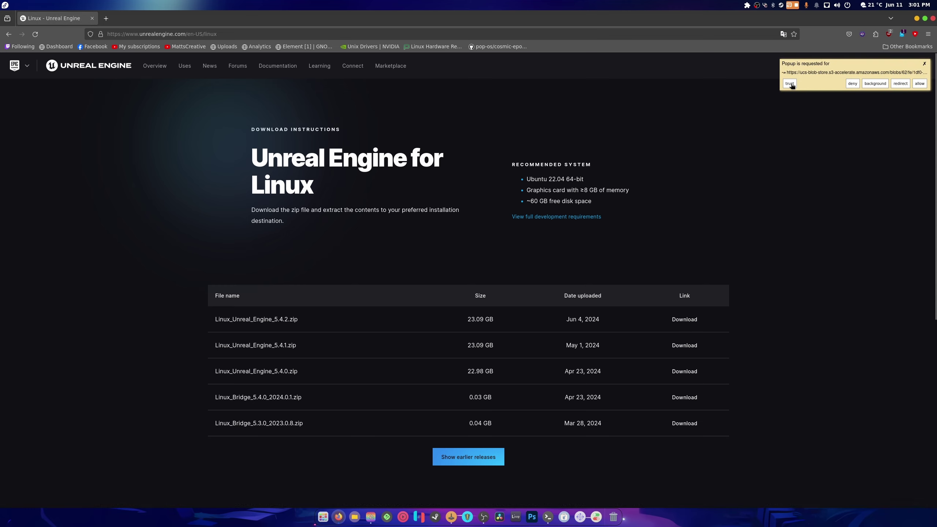
left_click(790, 84)
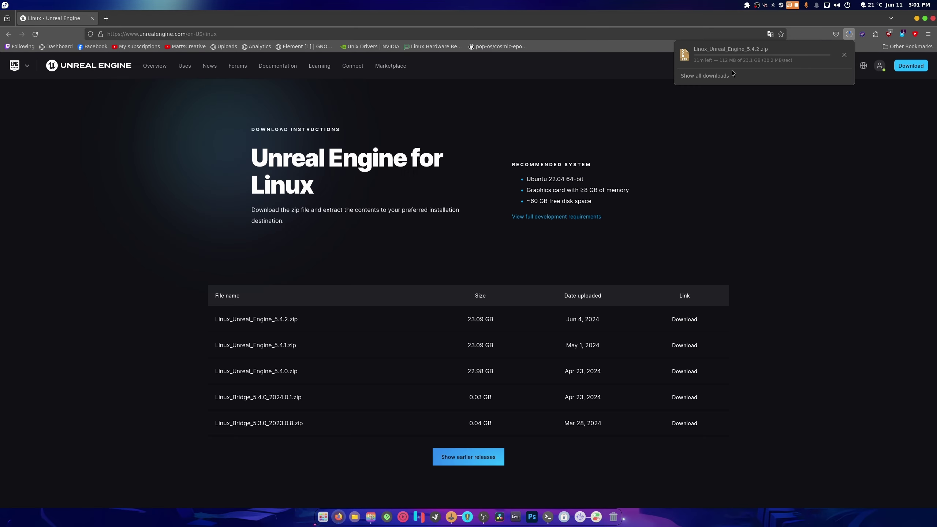
left_click(748, 388)
left_click(691, 401)
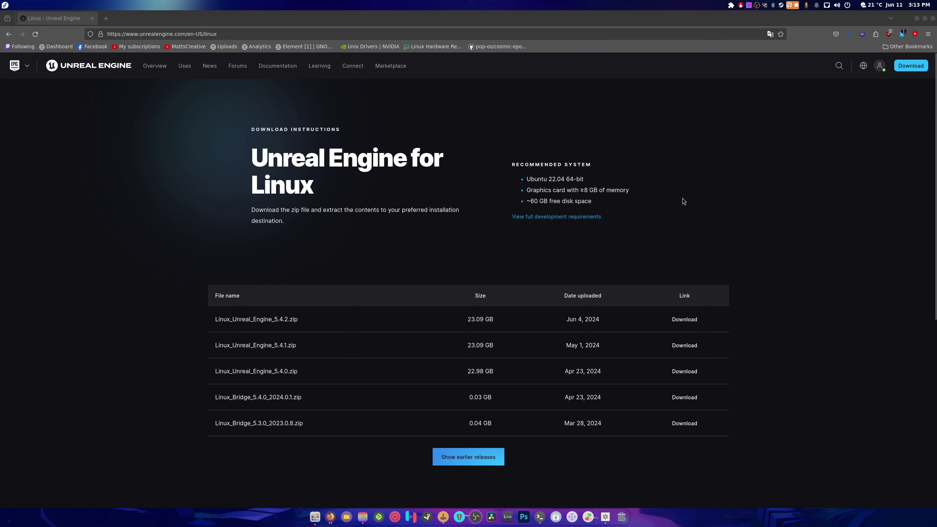
left_click(849, 35)
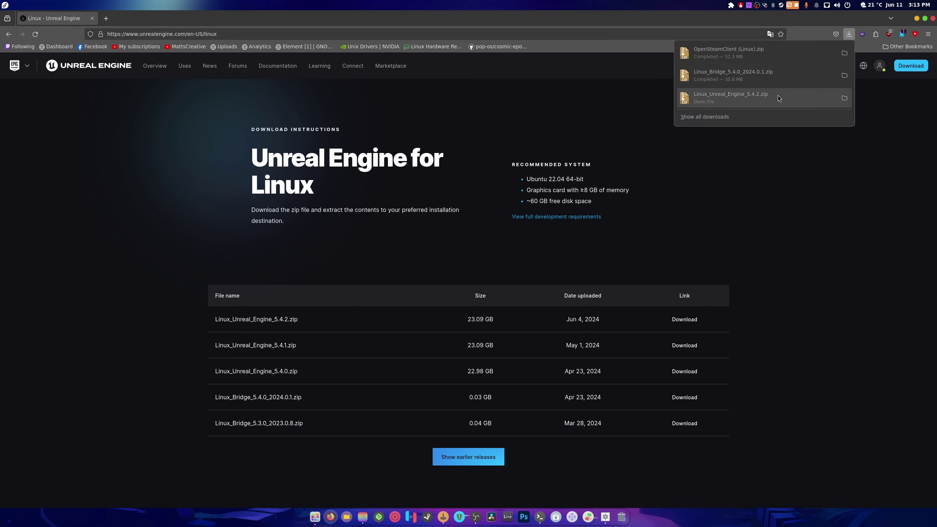
- Show the downloaded zip in Files, move it into Documents, and extract it in place
left_click(843, 97)
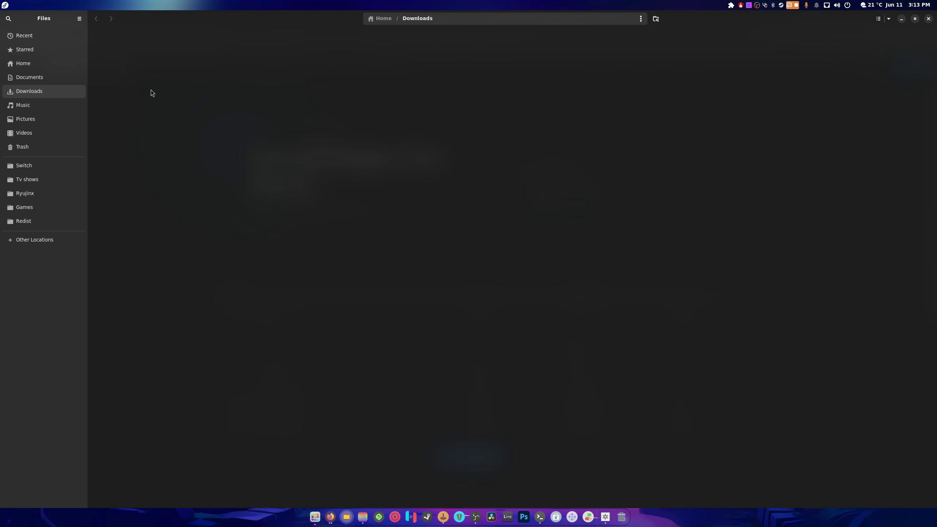
key("ctrl+w")
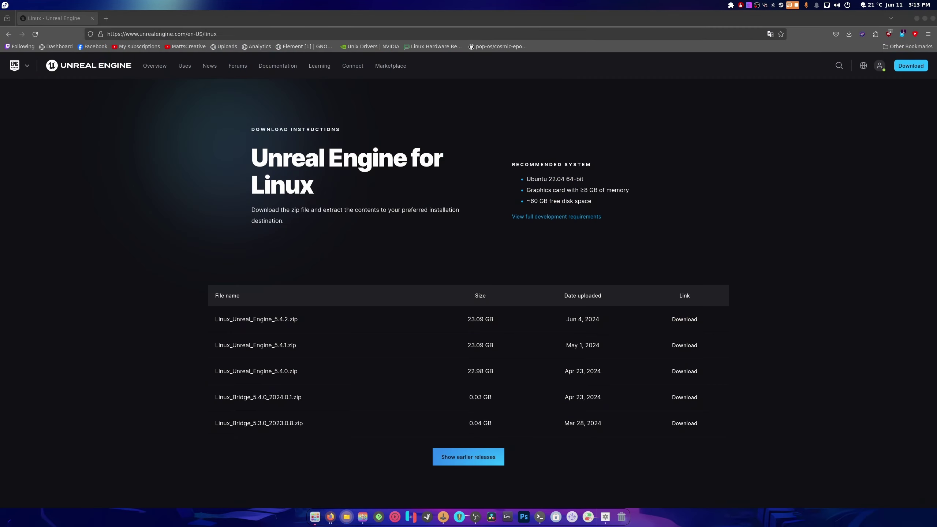
key("alt+Tab")
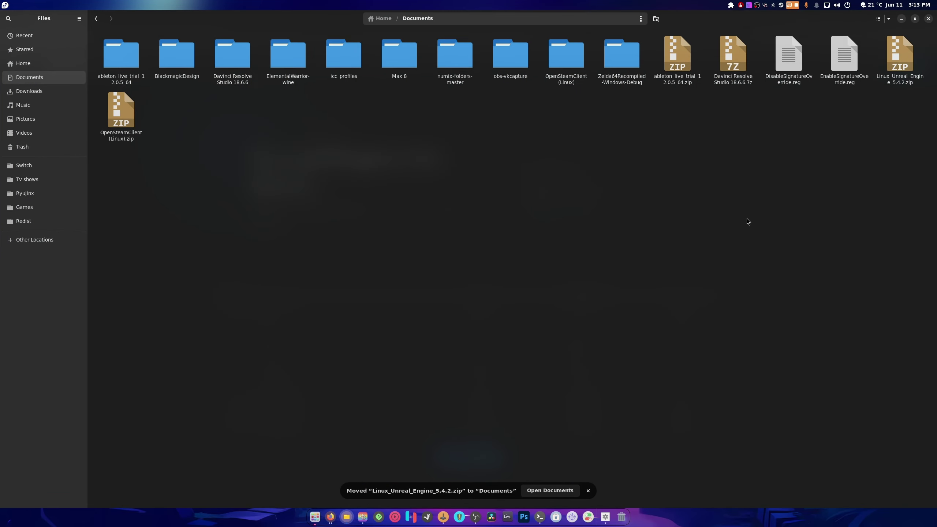
right_click(887, 61)
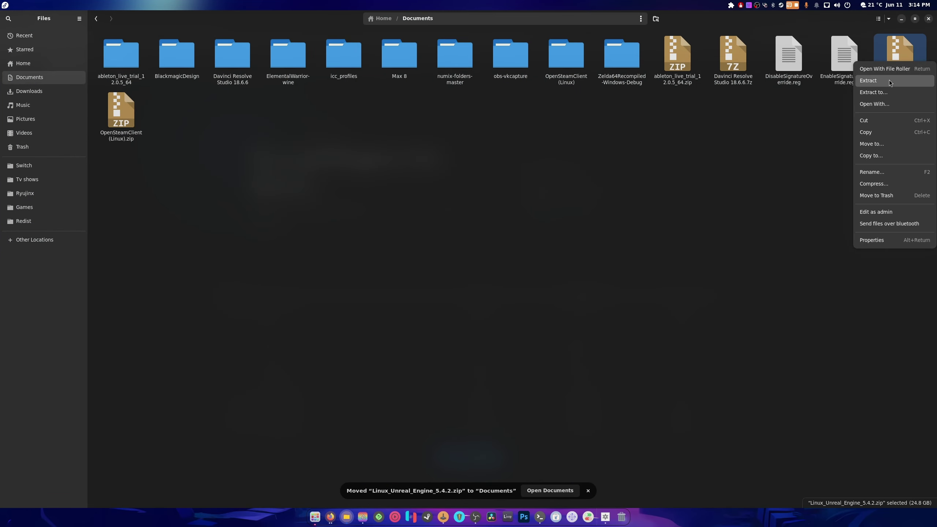
left_click(889, 80)
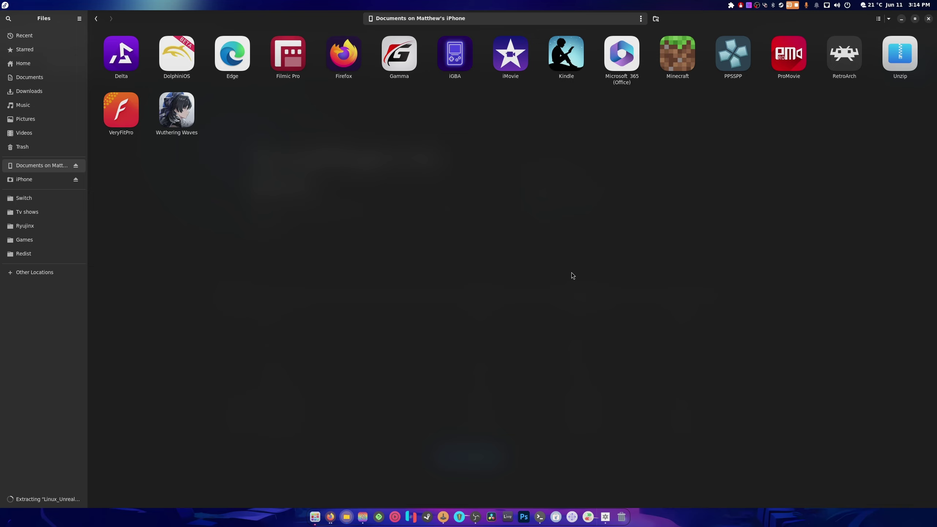
- Look inside the Delta folder on the iPhone, then return to its Documents list
double_click(125, 59)
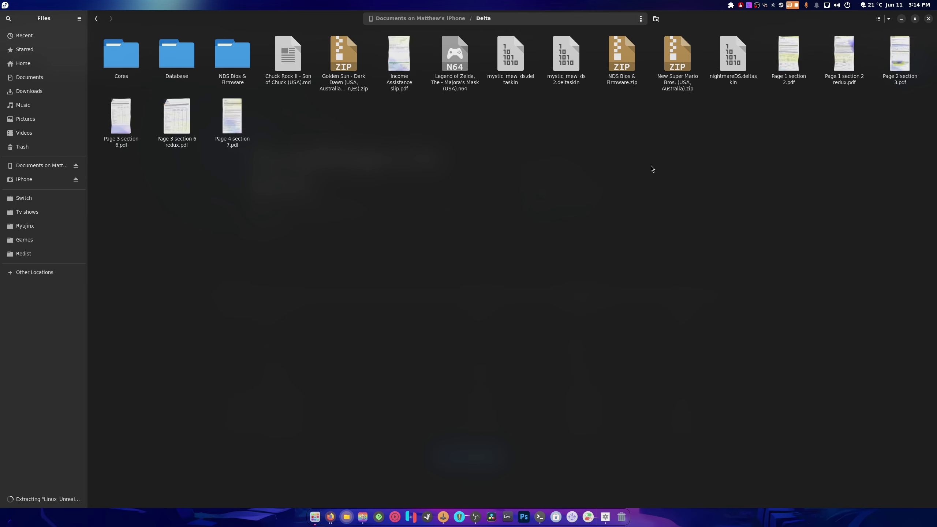
left_click(393, 20)
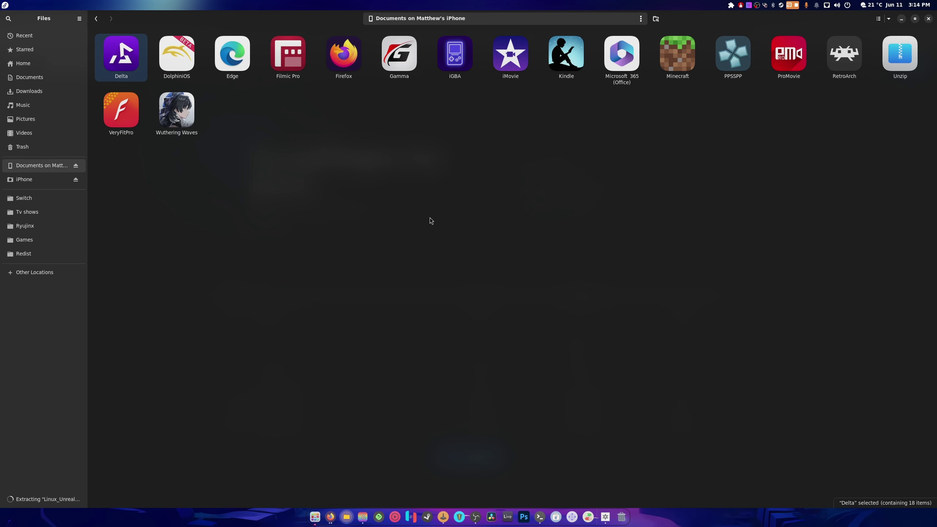
- Close and reopen Files, then show the local Documents folder
left_click(928, 19)
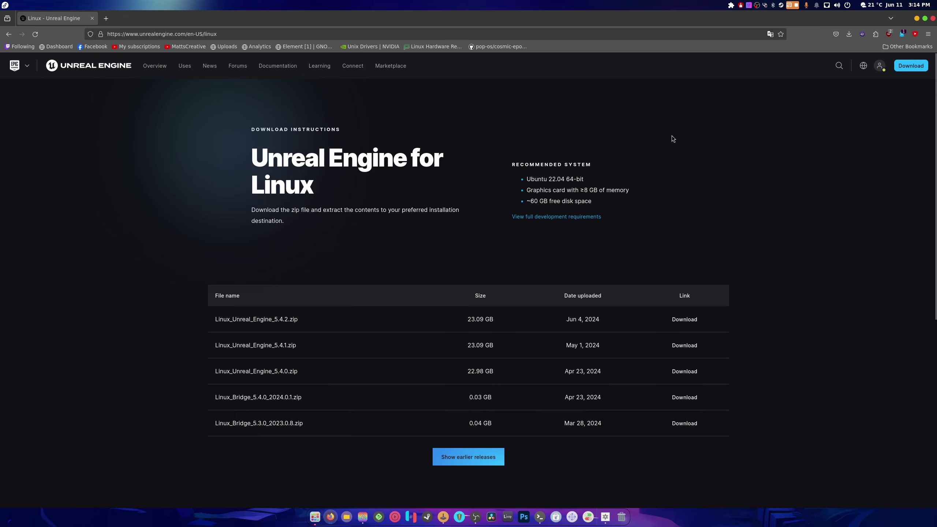
left_click(346, 516)
left_click(30, 78)
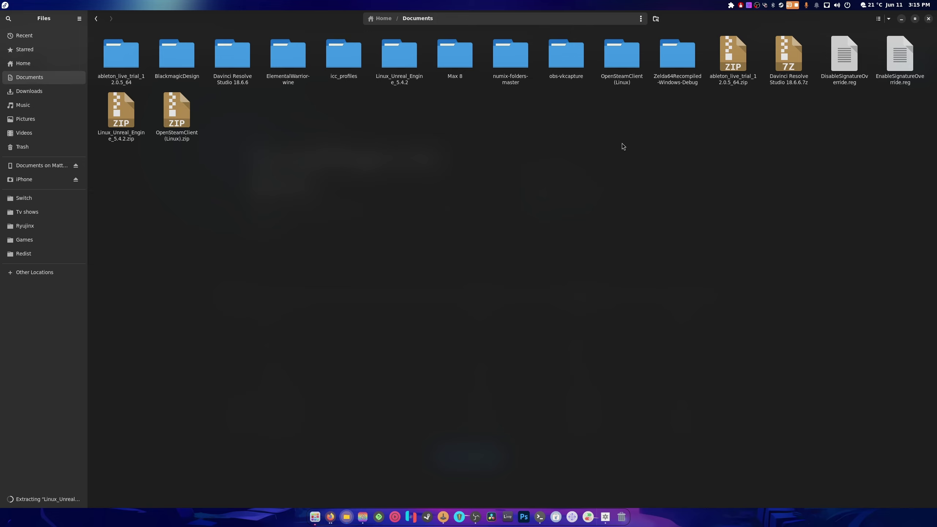
- Check the extraction progress, then open Linux_Unreal_Engine_5.4.2/Engine/Binaries/Linux
left_click(33, 496)
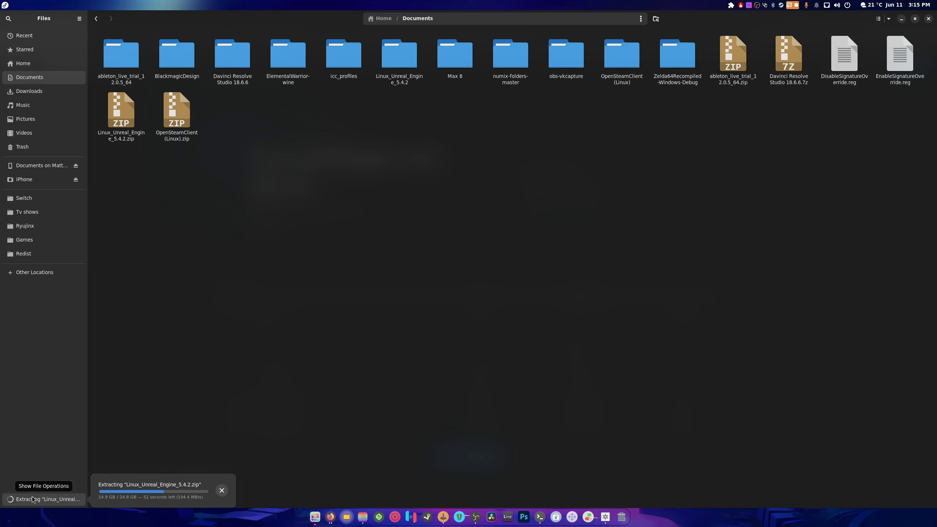
key("Escape")
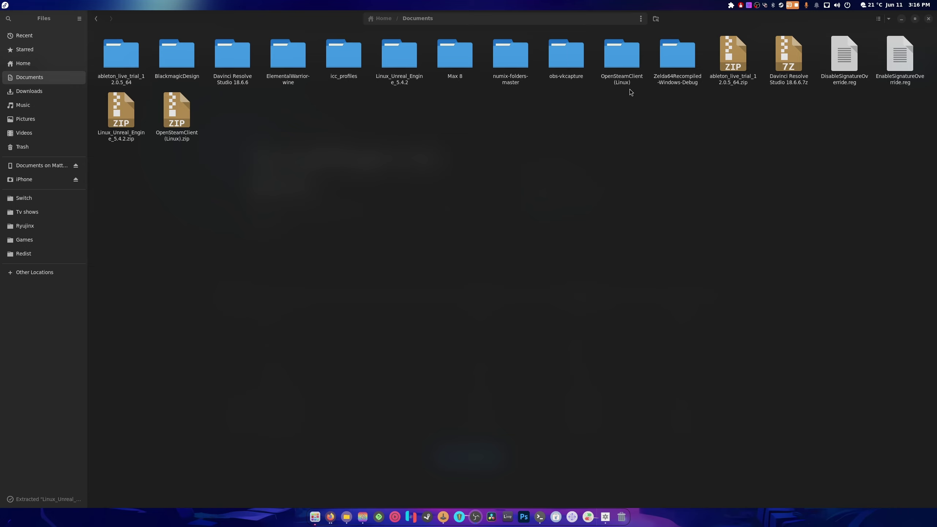
double_click(406, 69)
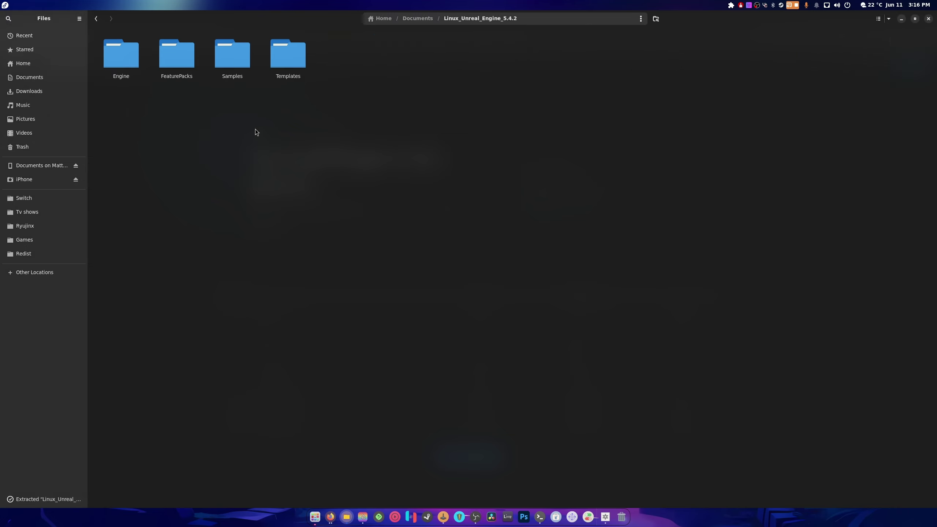
double_click(126, 59)
double_click(121, 56)
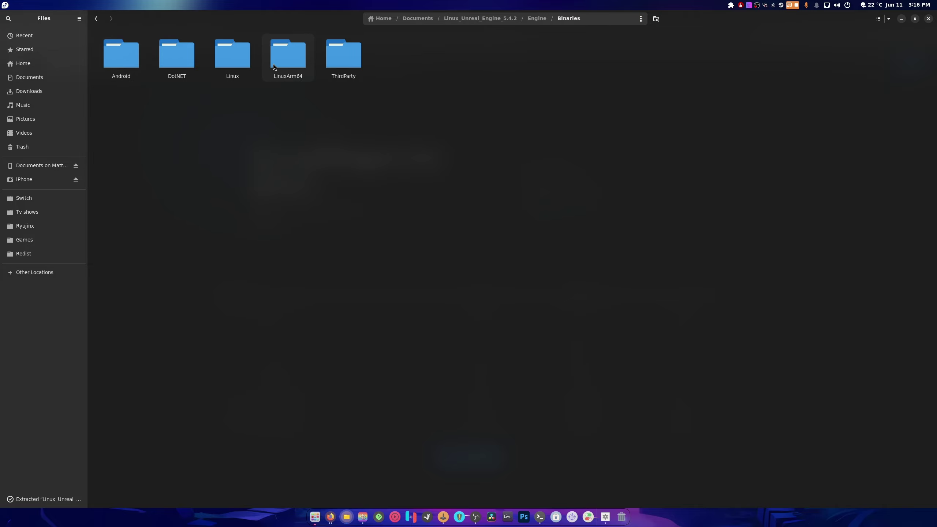
double_click(252, 59)
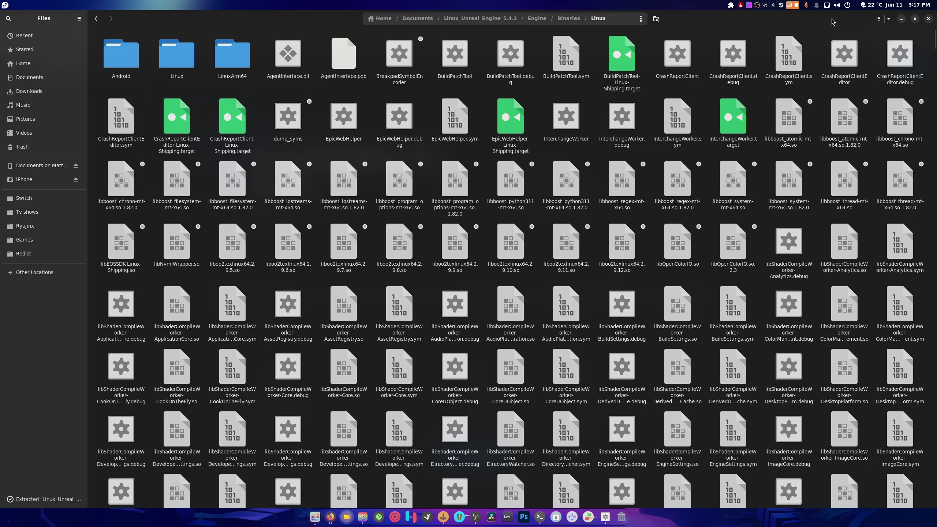
- Sort the Linux binaries by Type and scroll down to the UnrealEditor executable
left_click(889, 18)
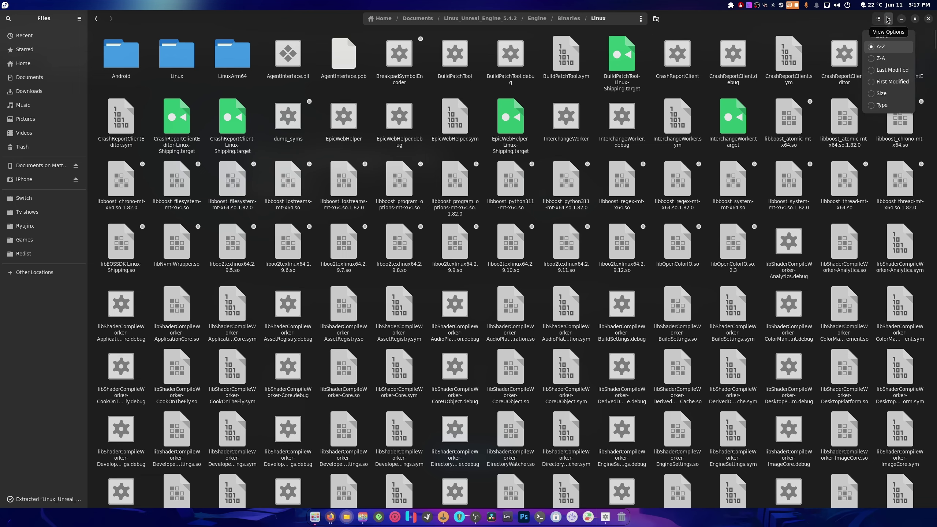
left_click(885, 105)
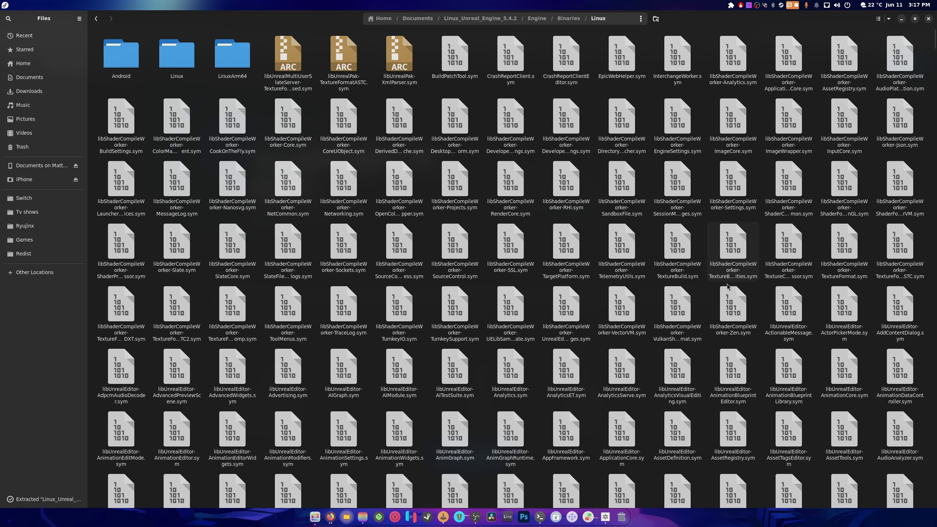
scroll(724, 300, "down", 20)
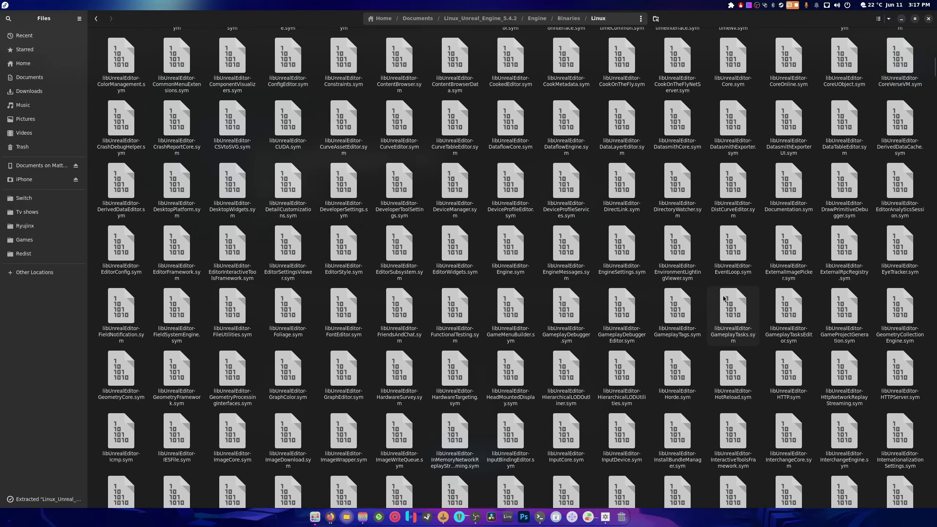
scroll(722, 305, "down", 20)
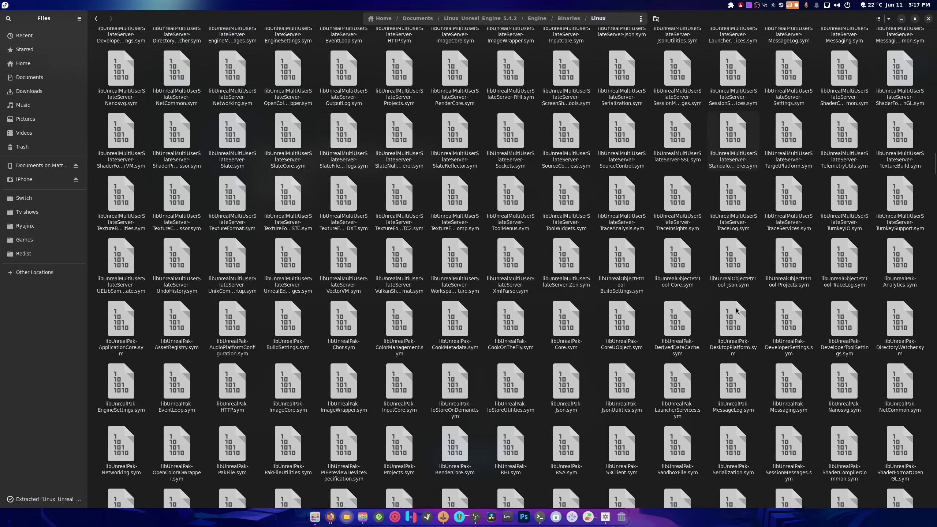
scroll(757, 309, "down", 20)
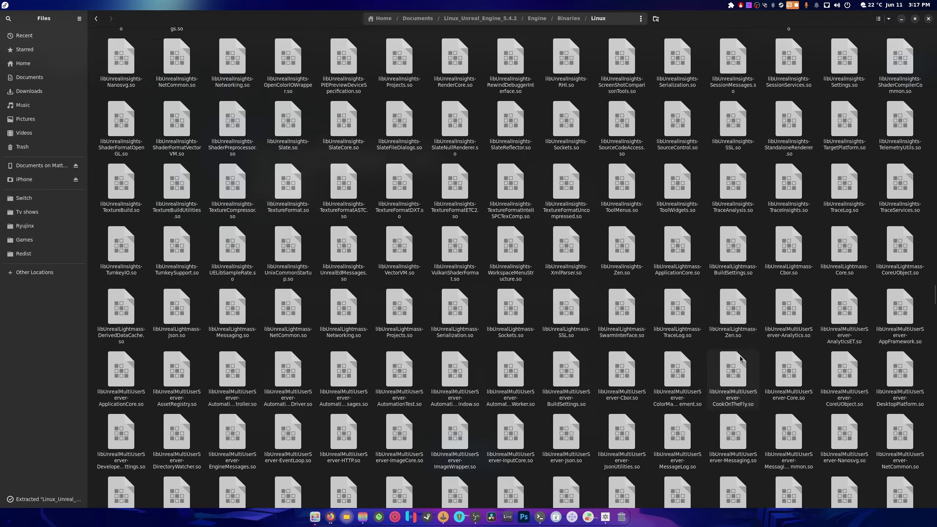
scroll(742, 362, "down", 15)
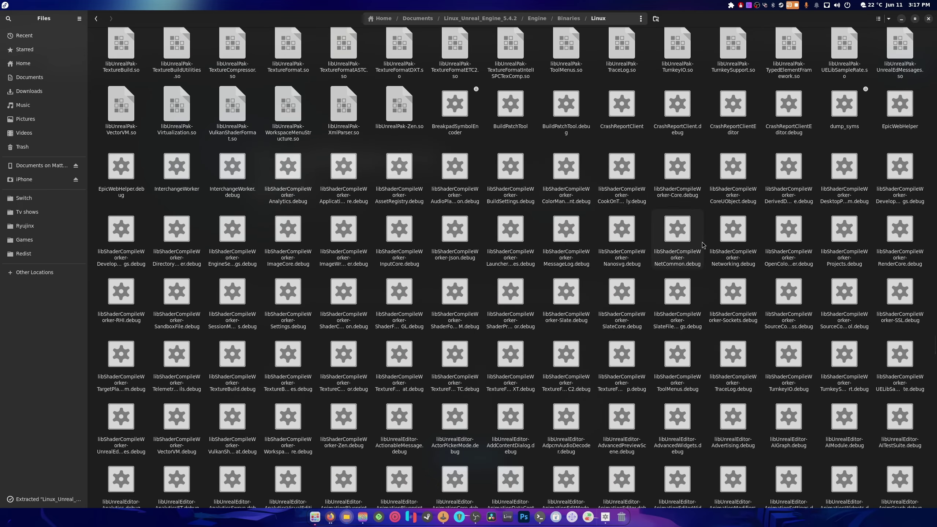
scroll(702, 245, "down", 20)
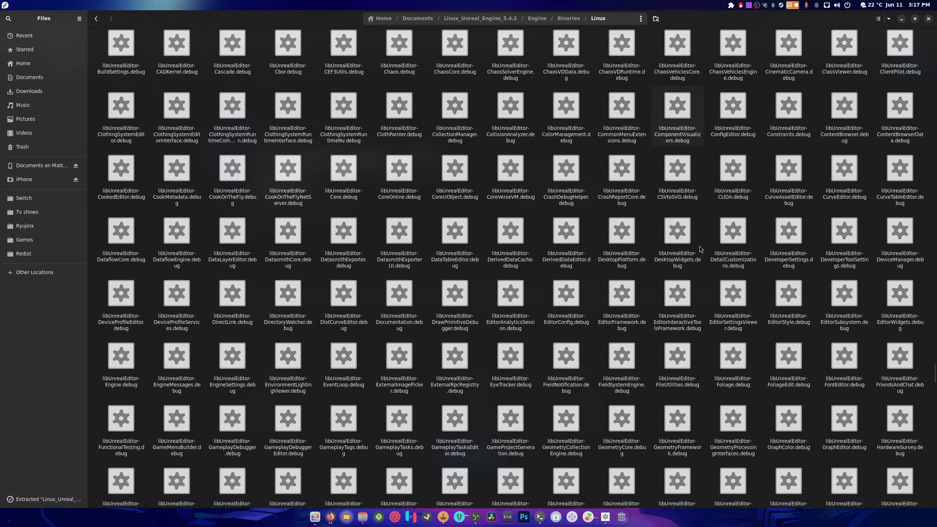
scroll(699, 248, "down", 20)
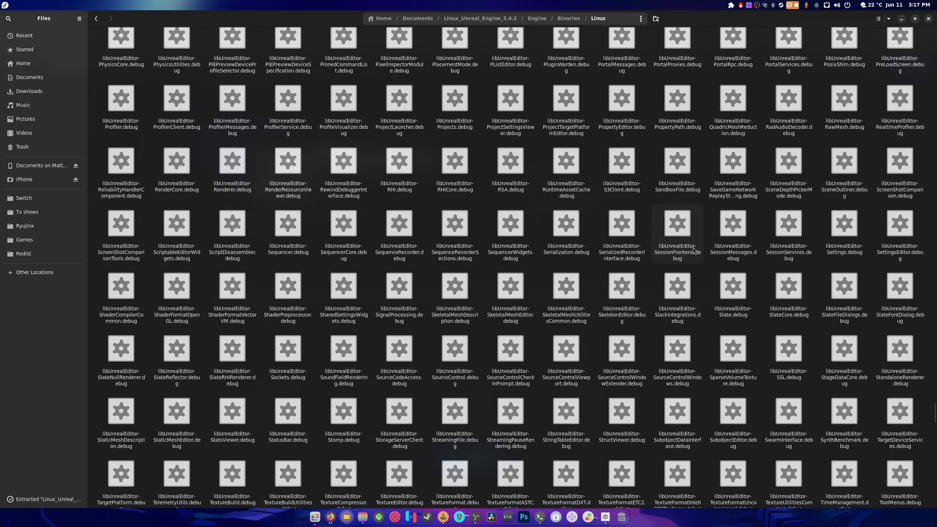
scroll(692, 251, "down", 20)
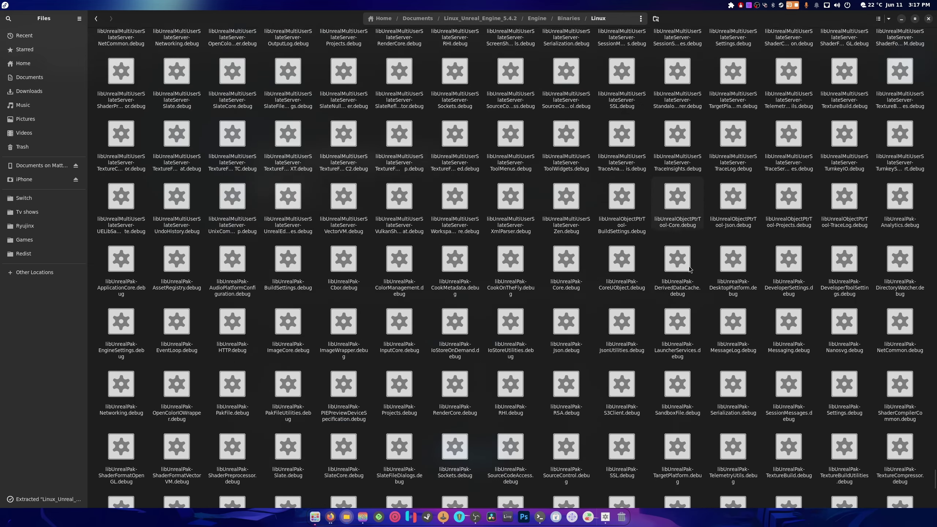
scroll(688, 267, "down", 10)
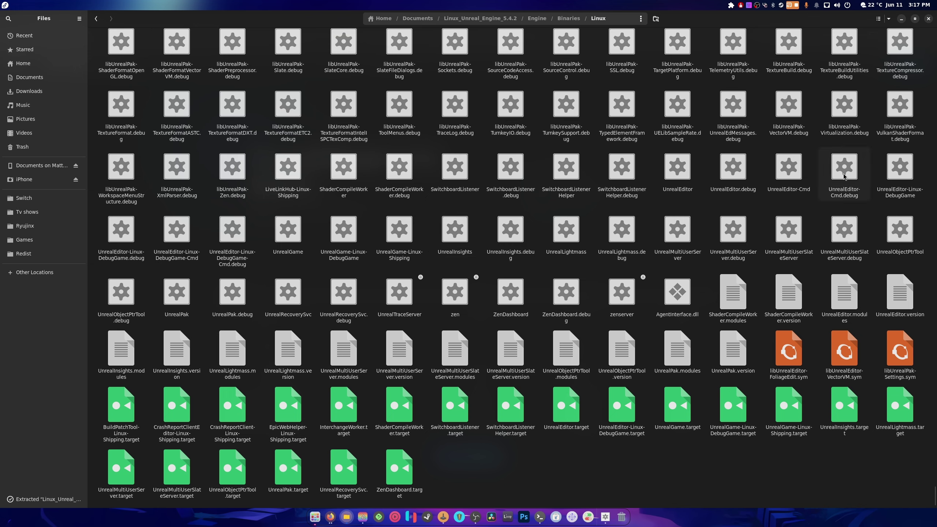
- Run UnrealEditor, then minimize Files and Firefox to reveal the Project Browser
right_click(686, 170)
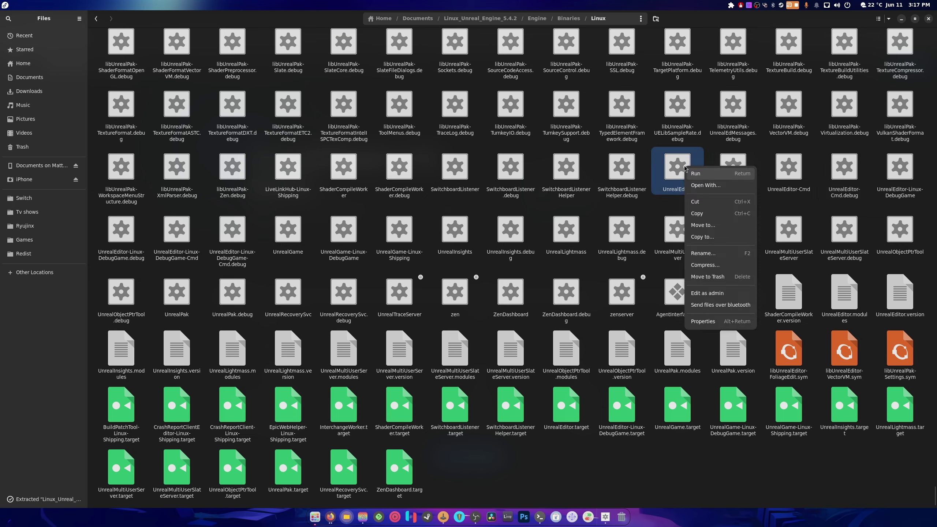
left_click(702, 178)
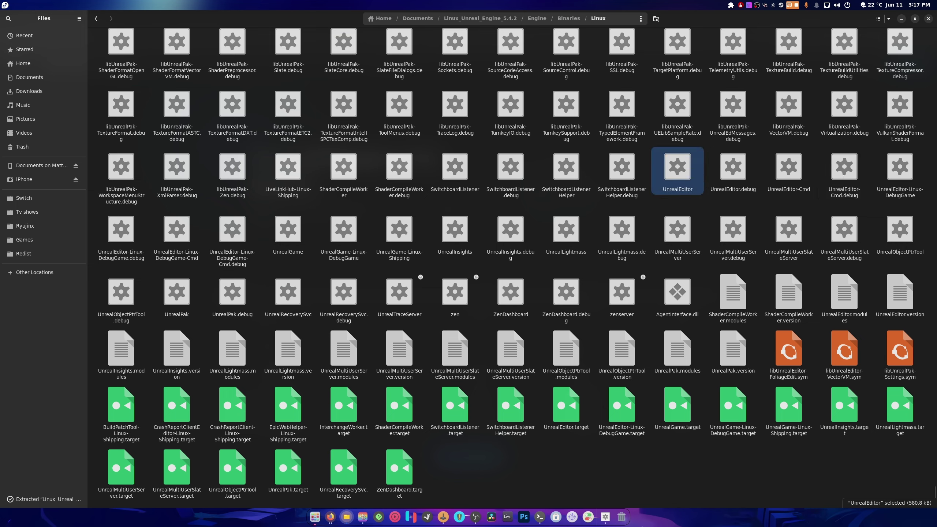
left_click(901, 19)
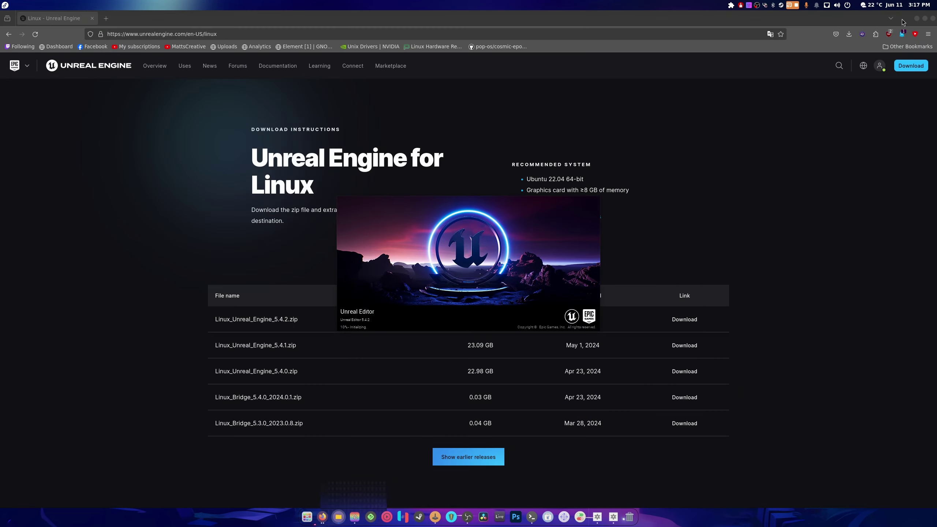
left_click(924, 18)
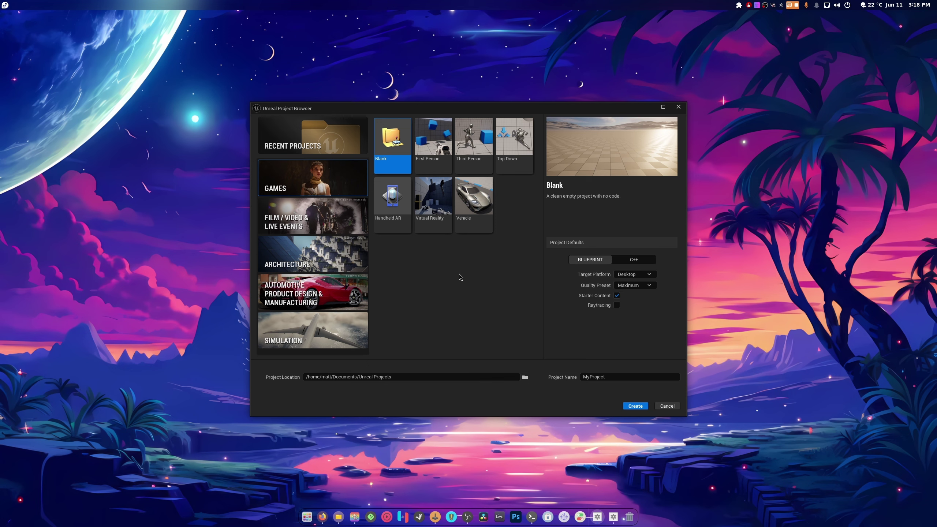
- Enable Raytracing, choose the Third Person game template and create the project
left_click(616, 305)
left_click(476, 162)
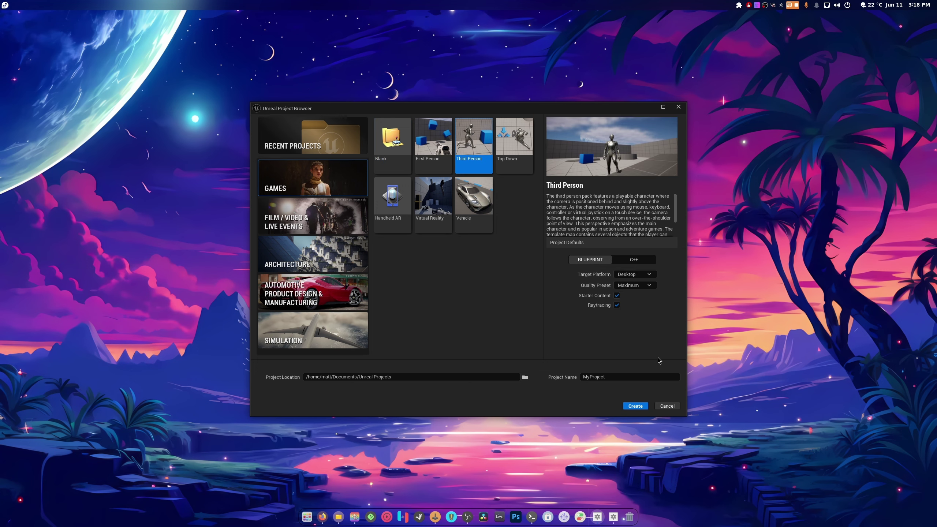
left_click(635, 406)
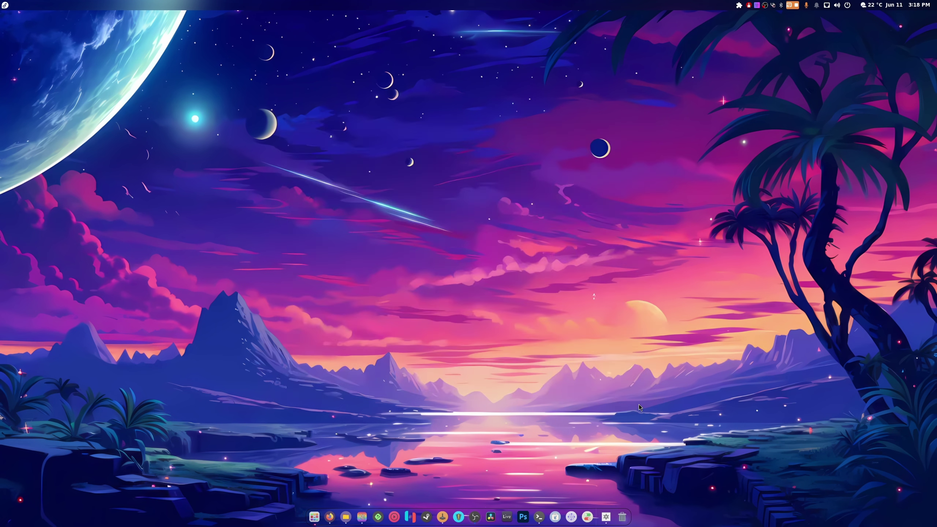